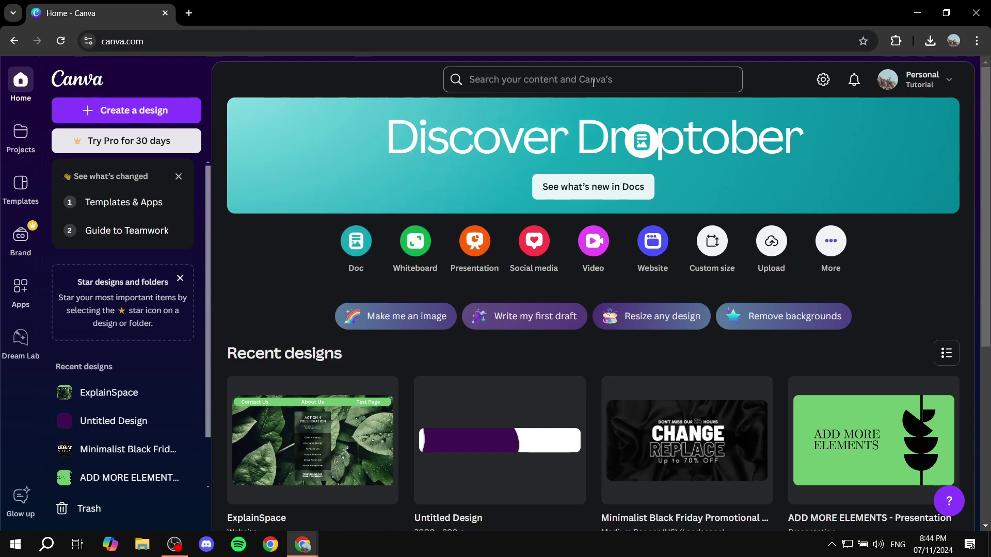
- Search Canva templates for 'letterhead' using the recent search suggestion
{"action": "left_click", "coordinate": [554, 79]}
{"action": "left_click", "coordinate": [527, 145]}
{"action": "type", "text": "letterhead"}
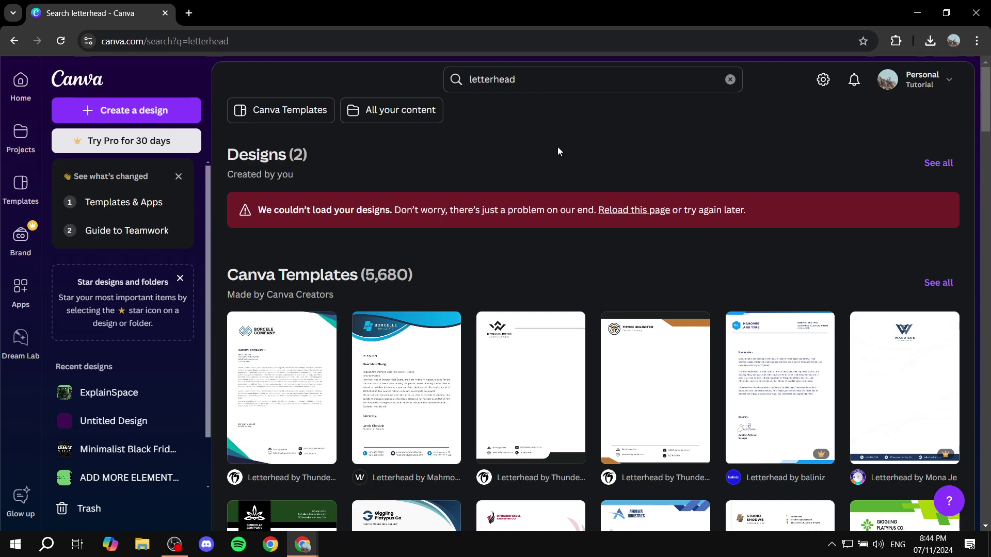
{"action": "scroll", "coordinate": [558, 151], "scroll_direction": "down", "scroll_amount": 2}
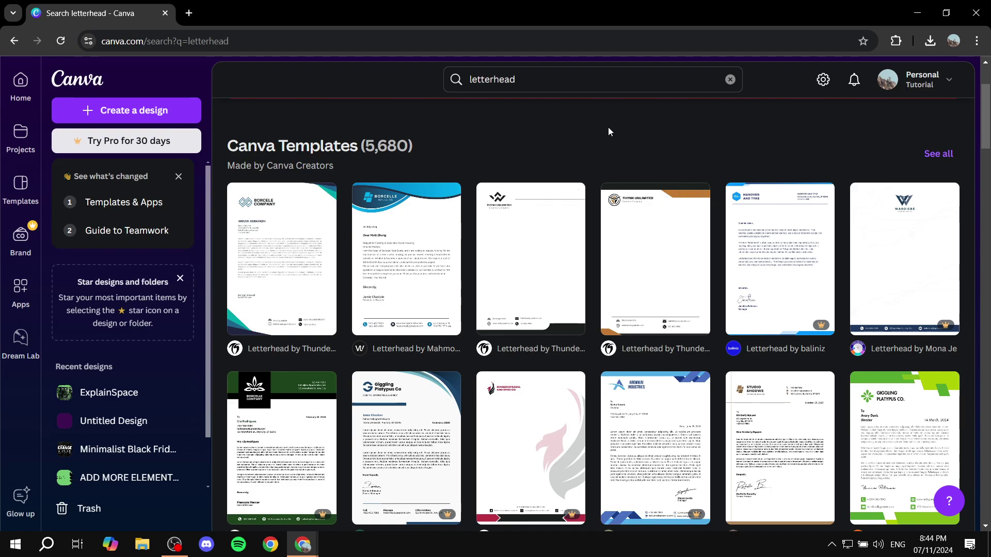
{"action": "scroll", "coordinate": [608, 132], "scroll_direction": "down", "scroll_amount": 2}
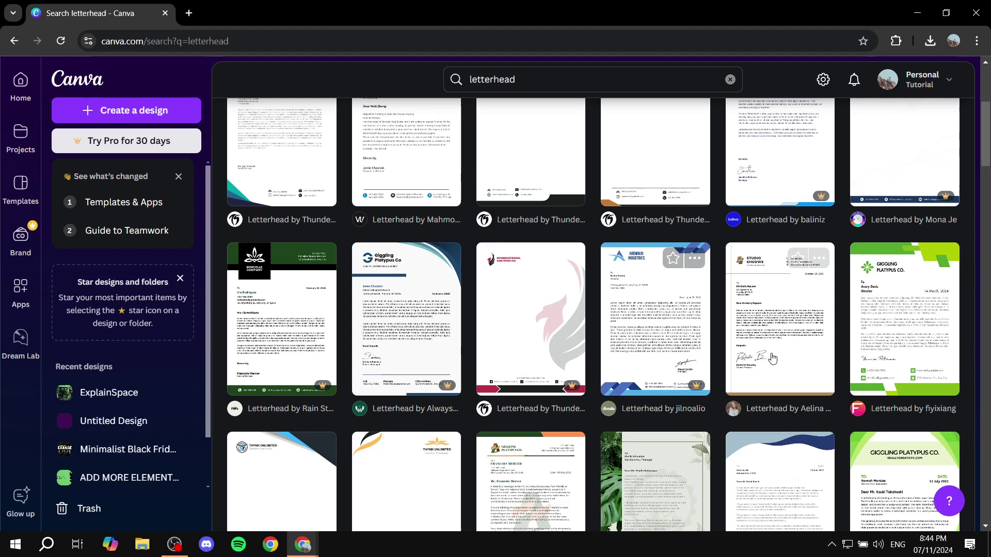
{"action": "scroll", "coordinate": [898, 357], "scroll_direction": "down", "scroll_amount": 2}
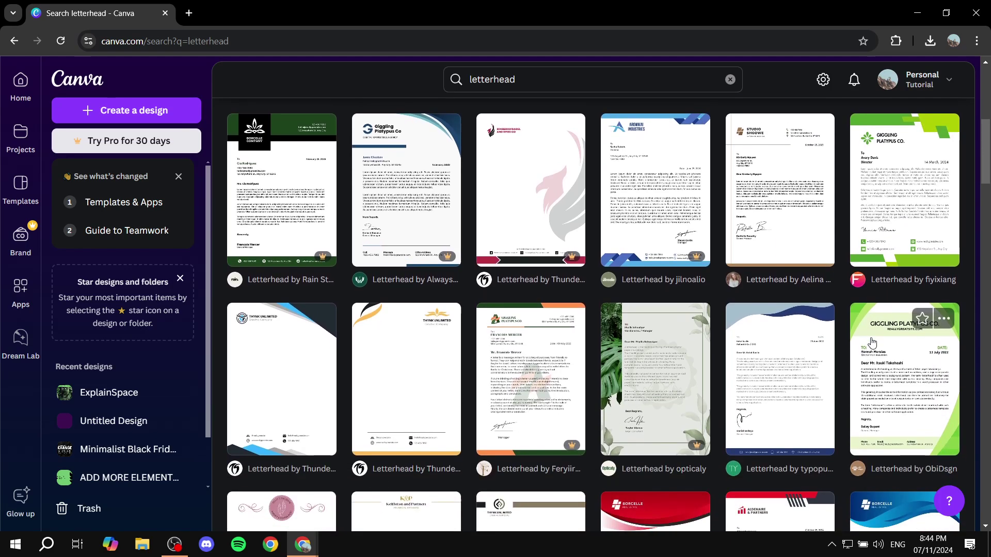
{"action": "scroll", "coordinate": [899, 356], "scroll_direction": "up", "scroll_amount": 2}
- Open the Giggling Platypus letterhead template and delete its main body paragraphs
{"action": "left_click", "coordinate": [918, 337]}
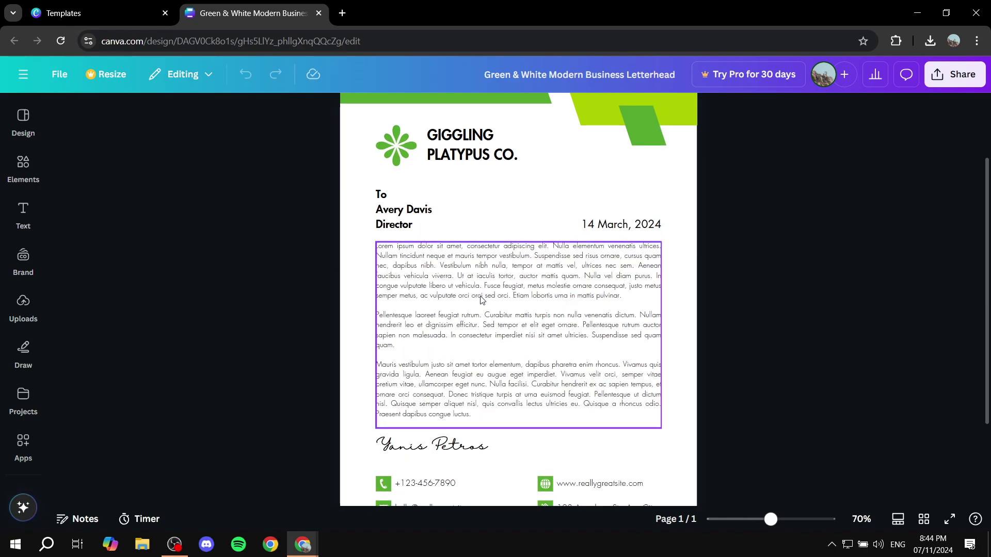
{"action": "left_click", "coordinate": [540, 319]}
{"action": "key", "text": "Delete"}
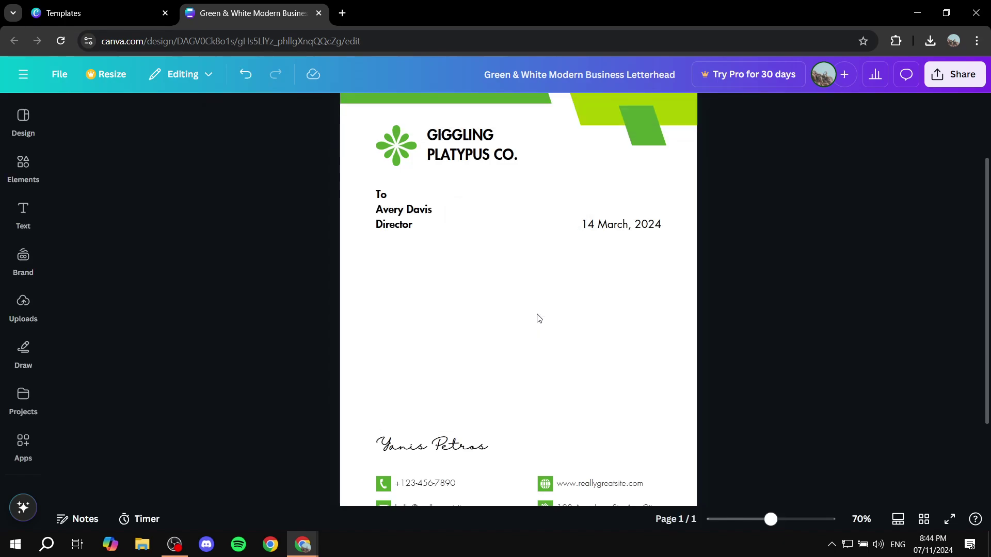
- Delete the Avery Davis recipient block, the 14 March 2024 date and the Yanis Petros signature
{"action": "left_click_drag", "start_coordinate": [366, 252], "coordinate": [438, 208]}
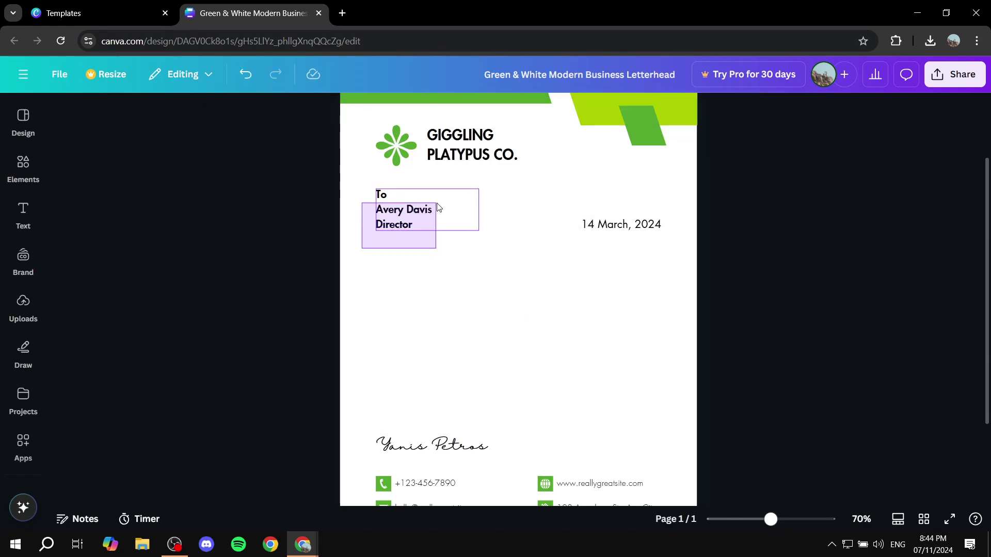
{"action": "key", "text": "Delete"}
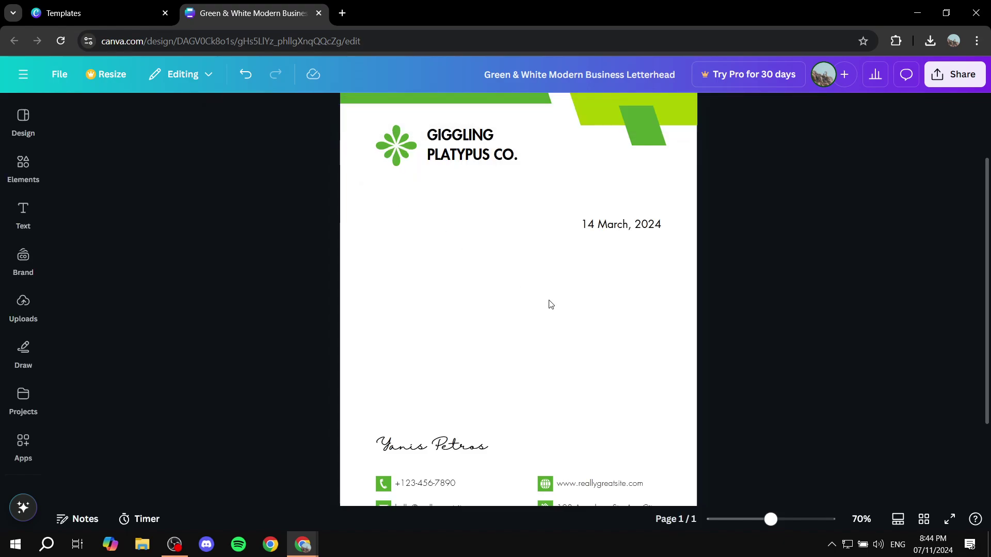
{"action": "left_click_drag", "start_coordinate": [548, 304], "coordinate": [680, 220]}
{"action": "key", "text": "Delete"}
{"action": "left_click_drag", "start_coordinate": [500, 394], "coordinate": [387, 453]}
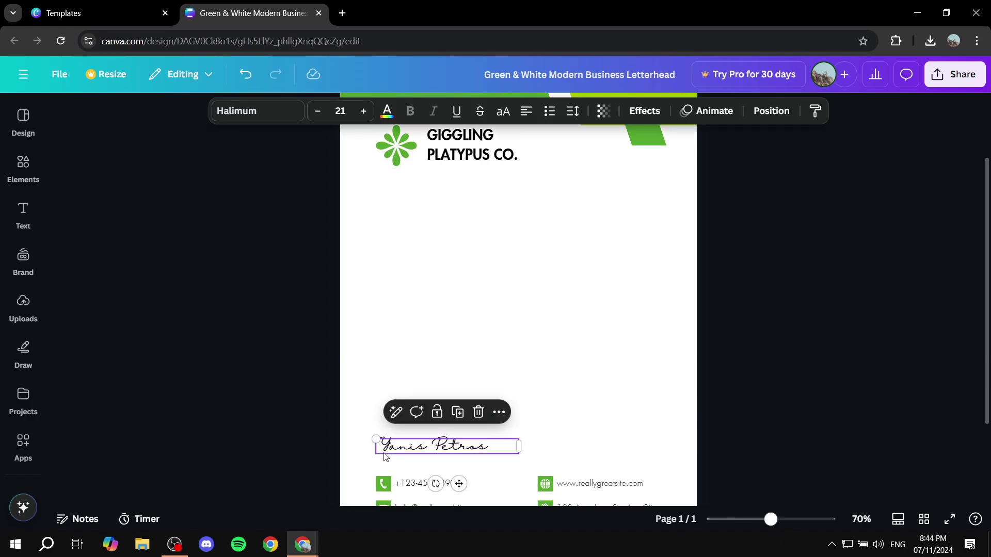
{"action": "key", "text": "Delete"}
{"action": "scroll", "coordinate": [383, 457], "scroll_direction": "down", "scroll_amount": 3}
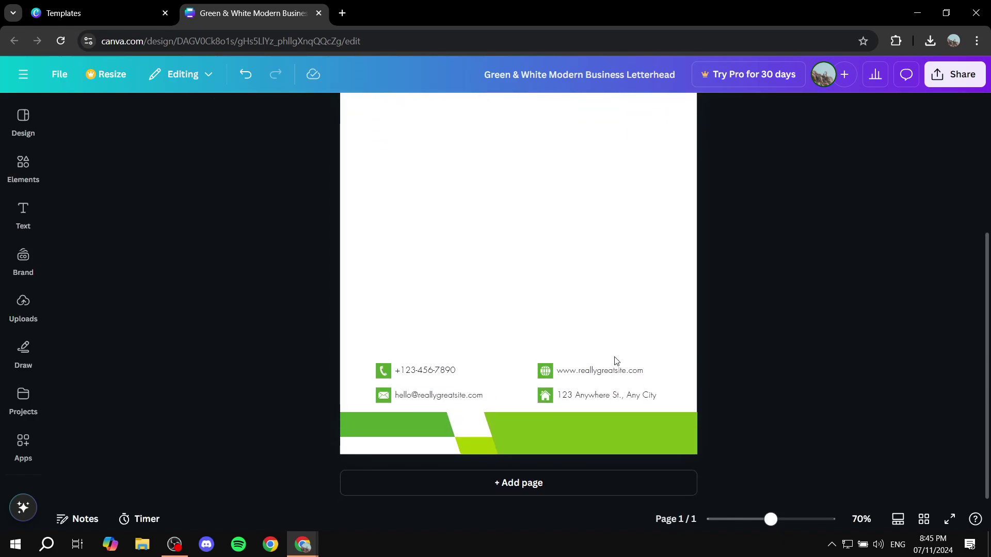
- Edit the footer contact text so the phone number reads 12345566
{"action": "left_click", "coordinate": [458, 378]}
{"action": "left_click_drag", "start_coordinate": [365, 338], "coordinate": [782, 431]}
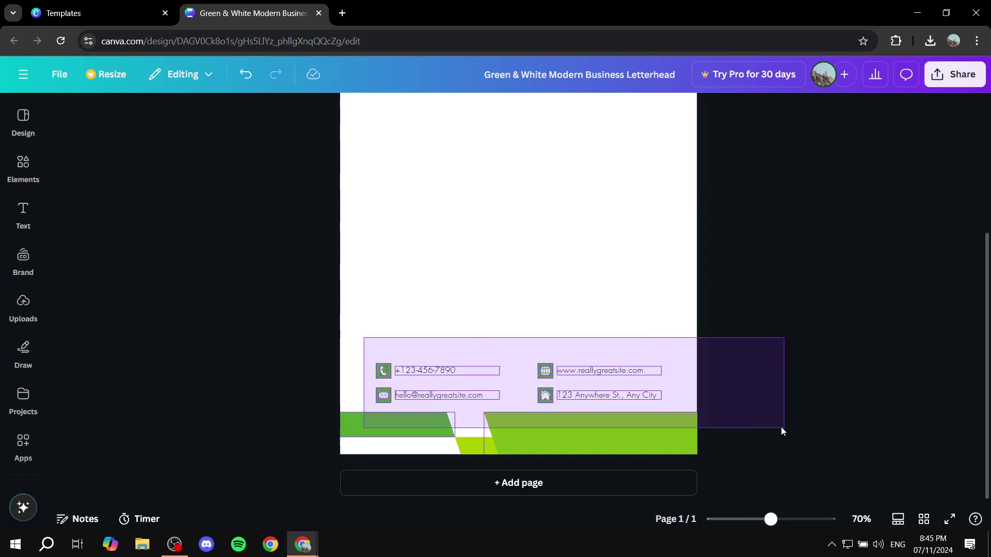
{"action": "double_click", "coordinate": [434, 371]}
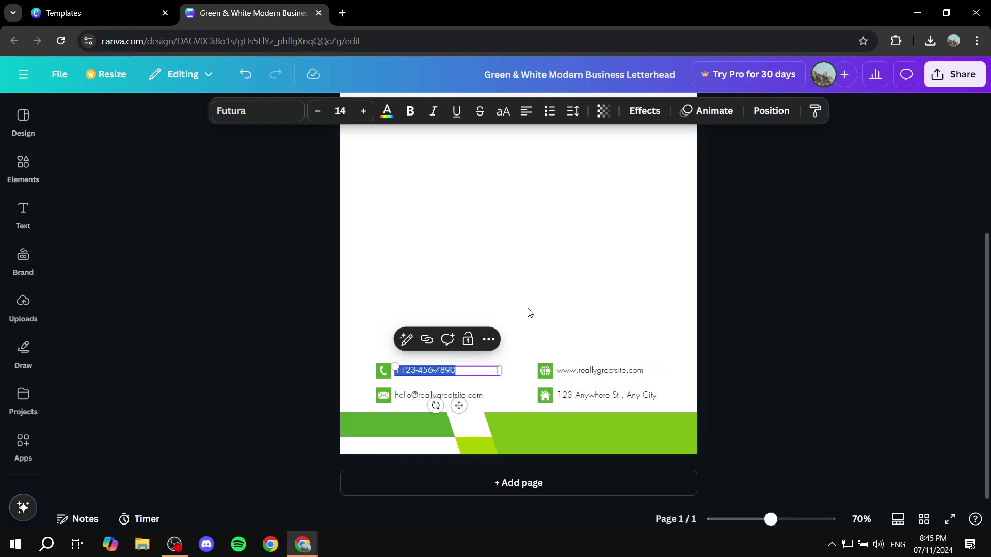
{"action": "key", "text": "BackSpace"}
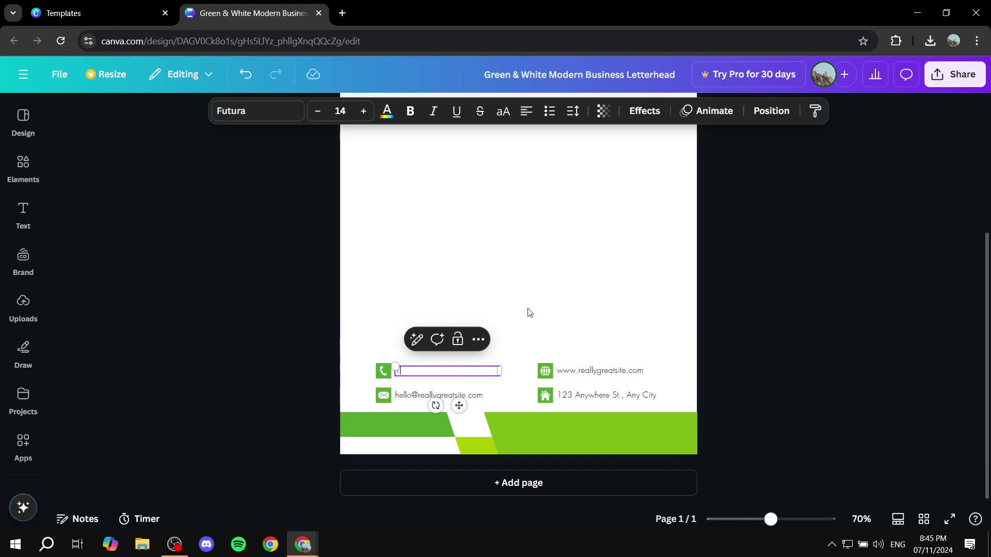
{"action": "type", "text": "1234566"}
{"action": "left_click", "coordinate": [527, 313]}
{"action": "scroll", "coordinate": [488, 289], "scroll_direction": "up", "scroll_amount": 3}
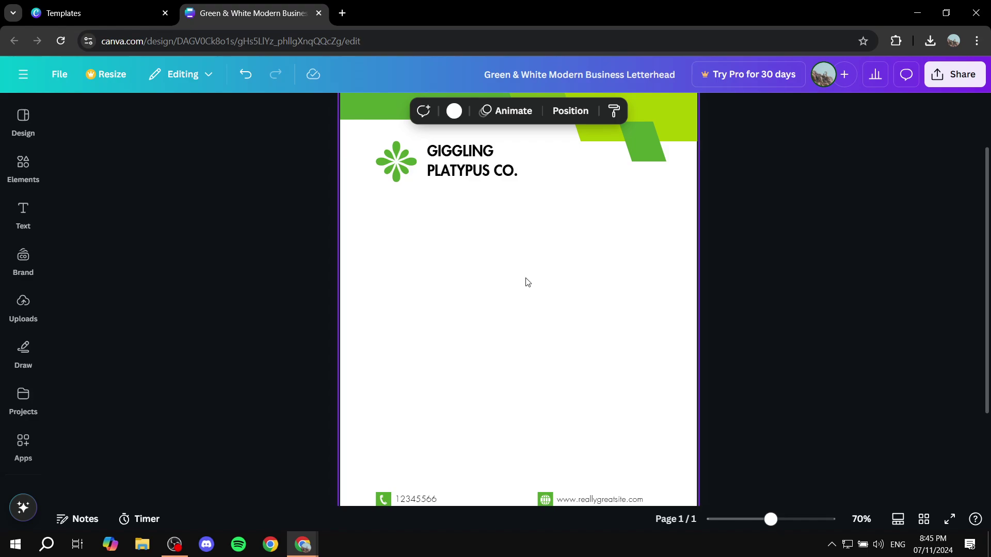
{"action": "scroll", "coordinate": [525, 282], "scroll_direction": "up", "scroll_amount": 2}
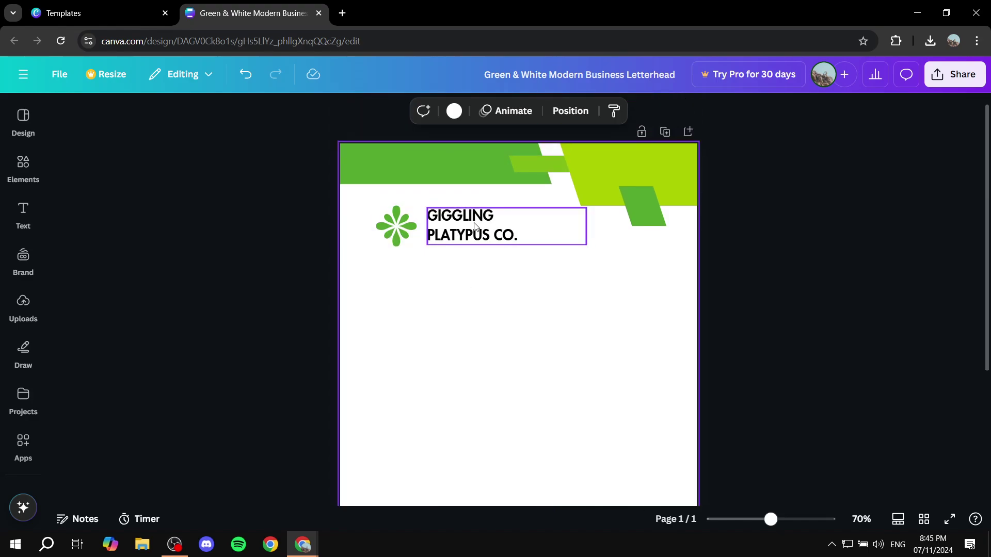
- Delete the GIGGLING PLATYPUS CO. name and the flower logo
{"action": "left_click", "coordinate": [457, 227]}
{"action": "key", "text": "Delete"}
{"action": "left_click", "coordinate": [396, 225]}
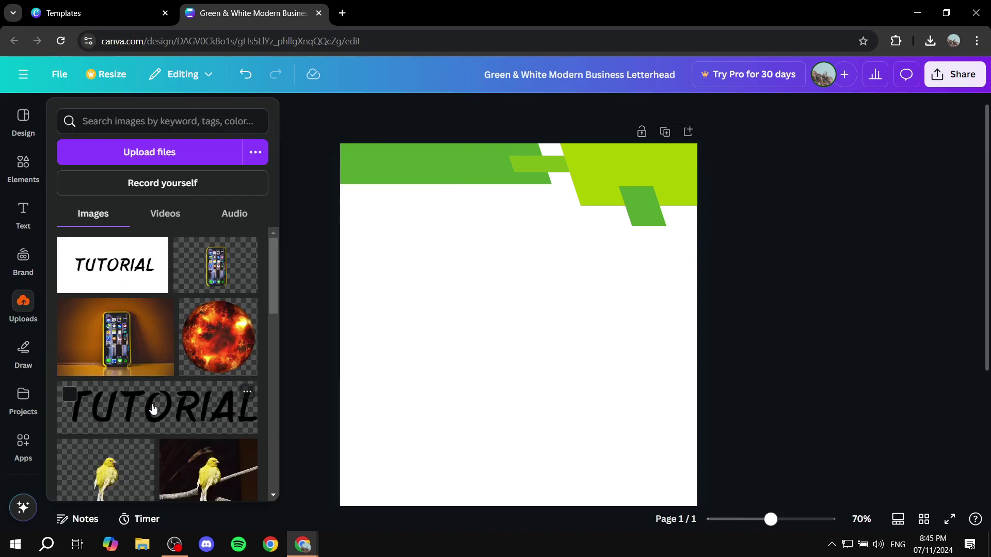
- Add the uploaded TUTORIAL image, shrunk and placed at the top-left of the page
{"action": "left_click", "coordinate": [155, 402]}
{"action": "mouse_move", "coordinate": [518, 379]}
{"action": "left_mouse_down"}
{"action": "mouse_move", "coordinate": [516, 233]}
{"action": "mouse_move", "coordinate": [457, 221]}
{"action": "left_mouse_up"}
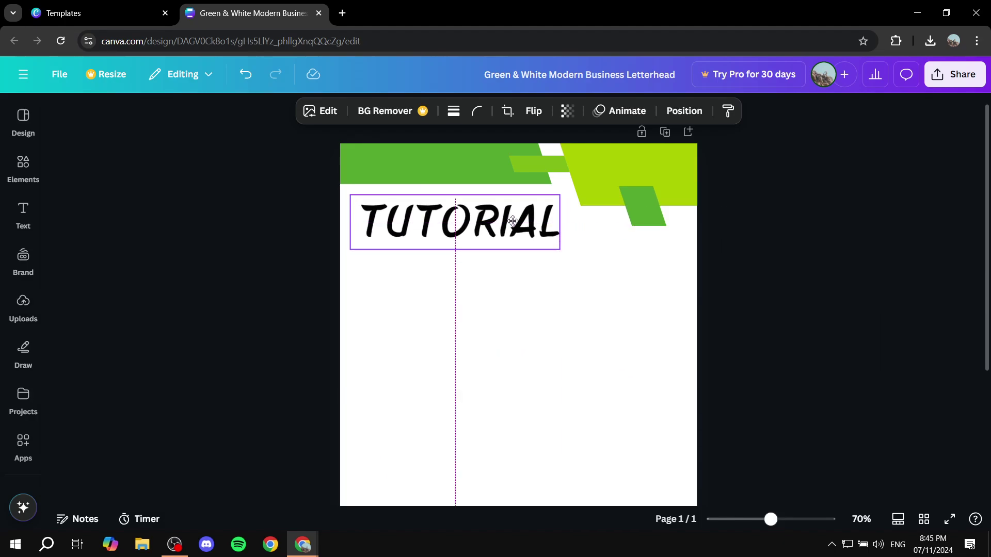
{"action": "left_click_drag", "start_coordinate": [559, 252], "coordinate": [471, 217]}
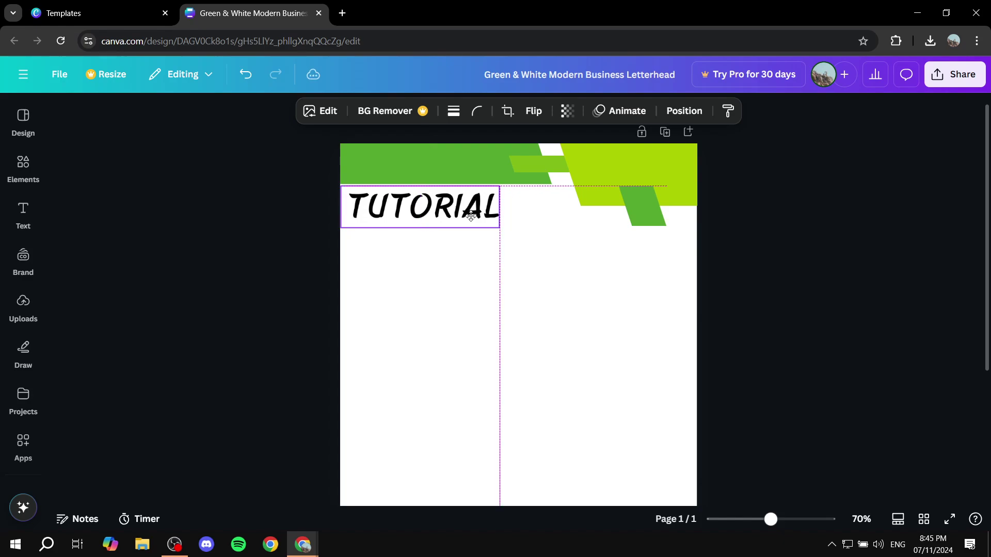
{"action": "left_click", "coordinate": [756, 243]}
{"action": "scroll", "coordinate": [448, 233], "scroll_direction": "down", "scroll_amount": 5}
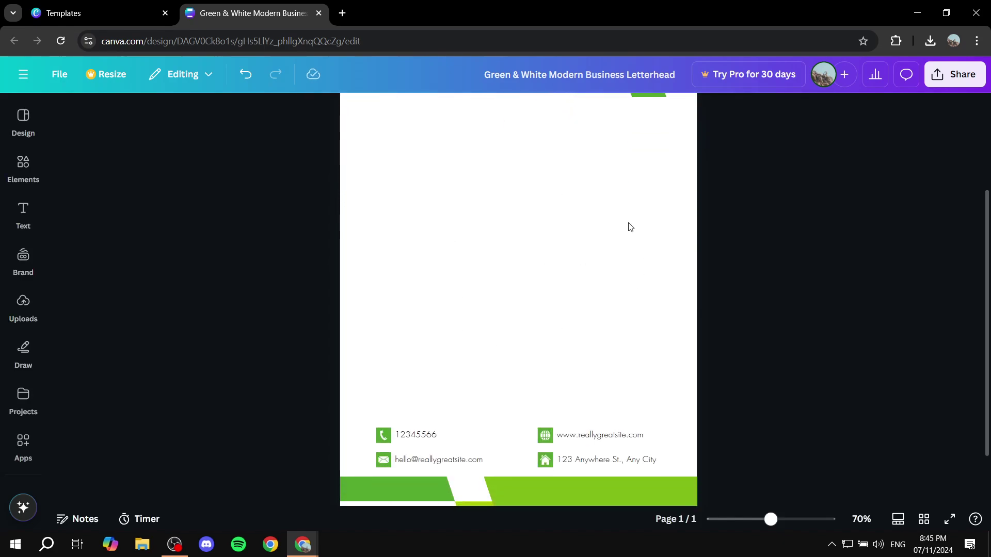
{"action": "scroll", "coordinate": [554, 292], "scroll_direction": "up", "scroll_amount": 5}
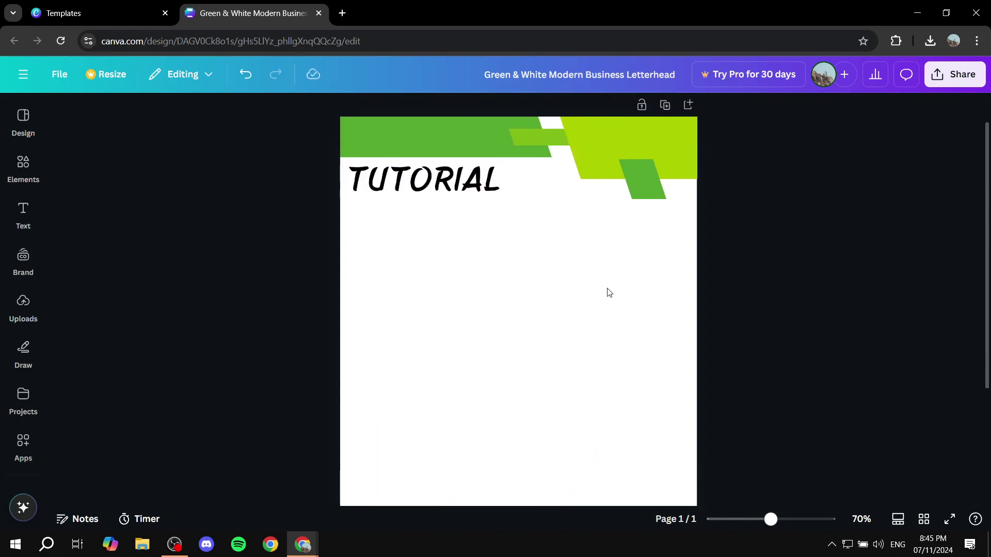
{"action": "scroll", "coordinate": [609, 287], "scroll_direction": "down", "scroll_amount": 5}
- Download the letterhead design in PNG format from the Share menu
{"action": "left_click", "coordinate": [945, 82]}
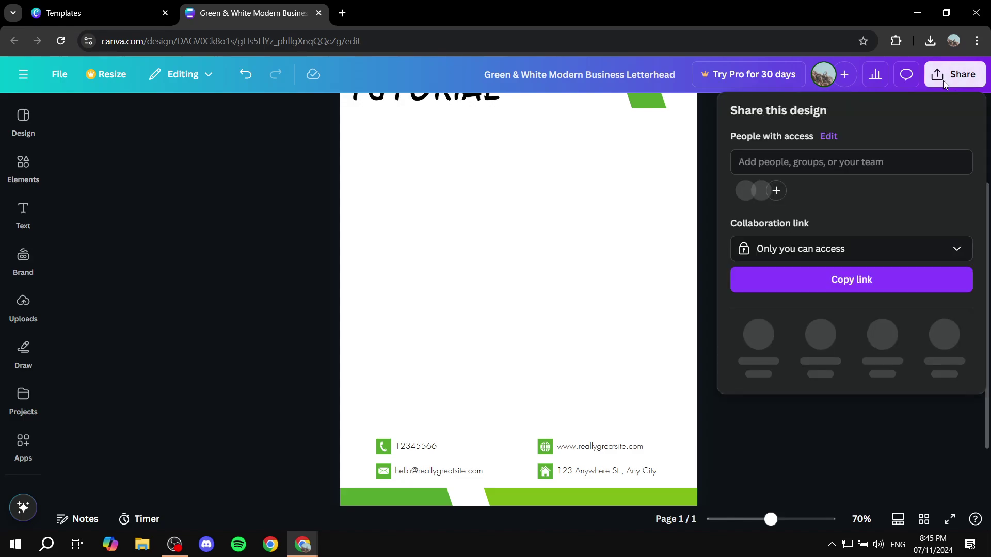
{"action": "left_click", "coordinate": [758, 338]}
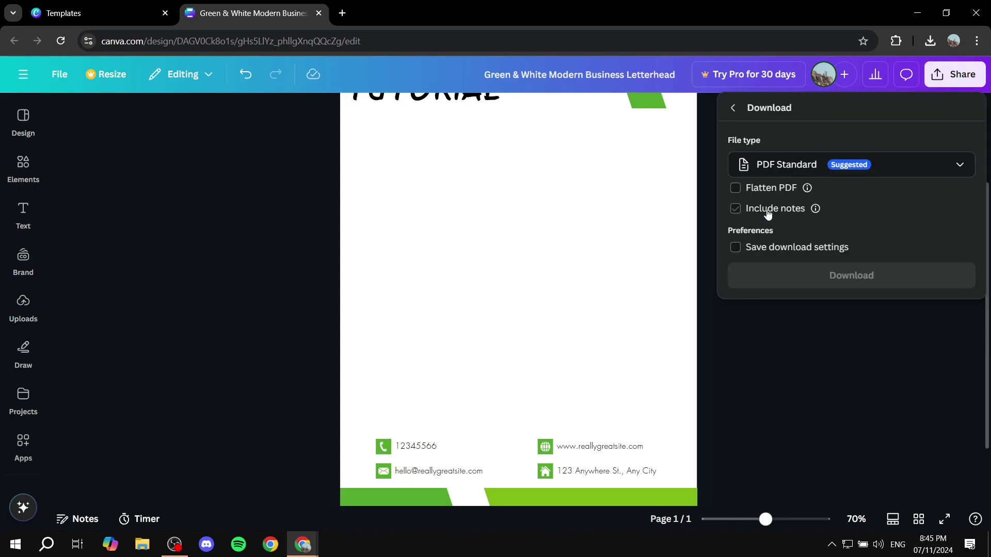
{"action": "left_click", "coordinate": [859, 164]}
{"action": "left_click", "coordinate": [860, 247]}
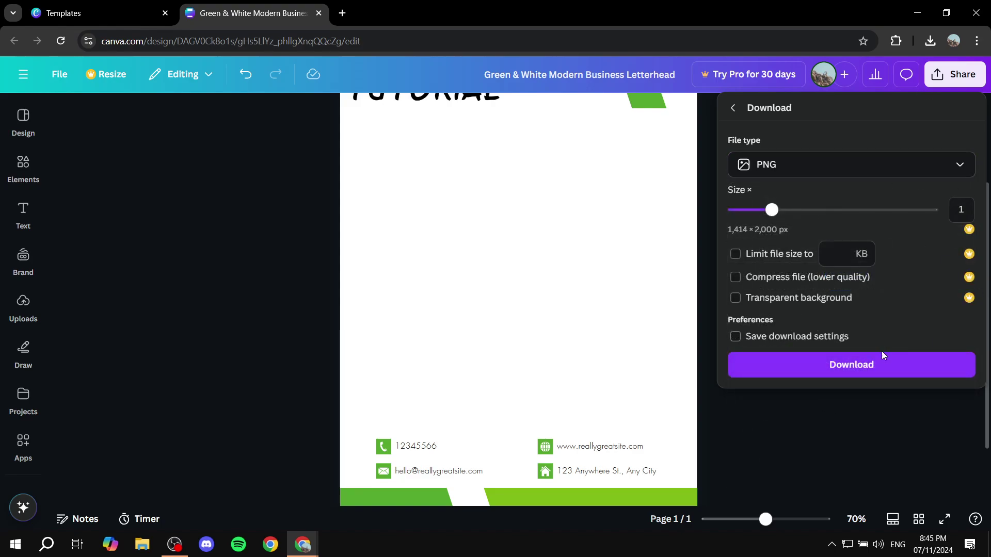
{"action": "left_click", "coordinate": [883, 365]}
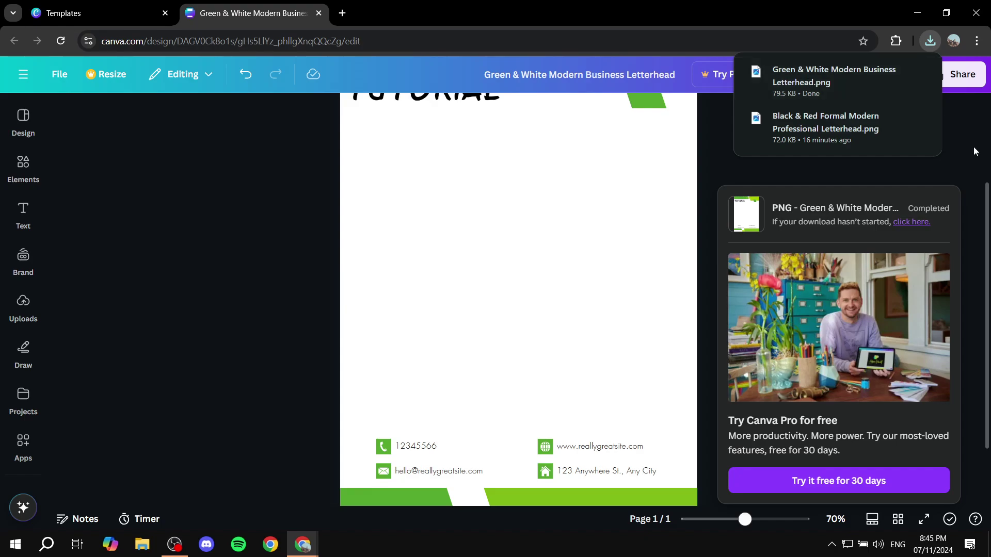
- Move the letterhead PNG from Downloads to the desktop and switch to the Microsoft 365 window
{"action": "left_click", "coordinate": [896, 72]}
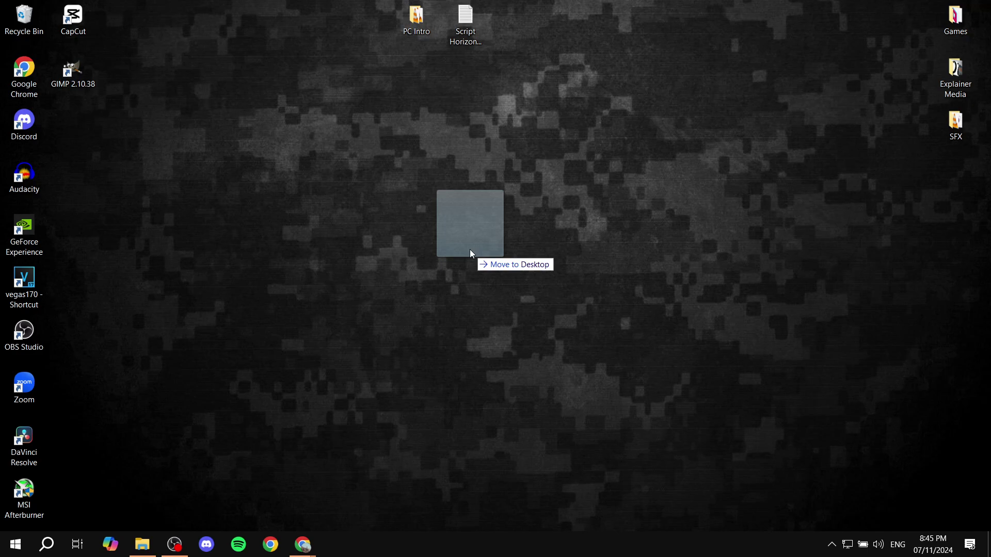
{"action": "left_click_drag", "start_coordinate": [968, 511], "coordinate": [465, 225]}
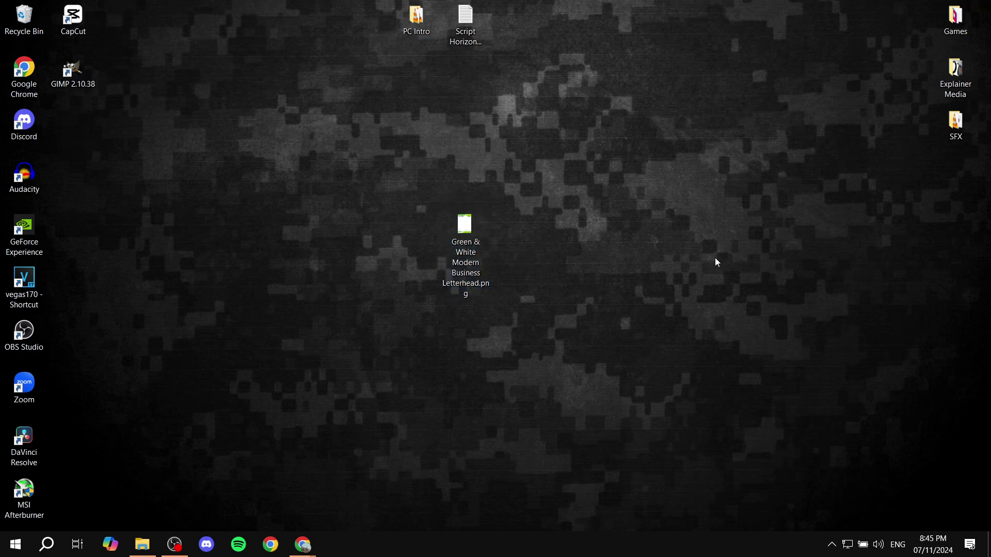
{"action": "left_click", "coordinate": [303, 545]}
{"action": "left_click", "coordinate": [372, 488]}
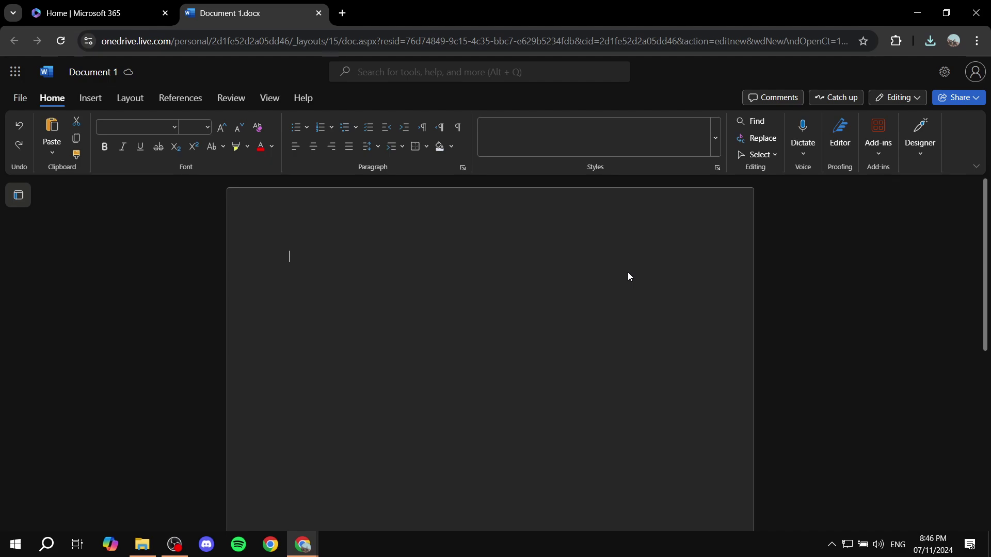
- Insert 'Green & White Modern Business Letterhead.png' from the desktop as a picture
{"action": "left_click", "coordinate": [90, 98]}
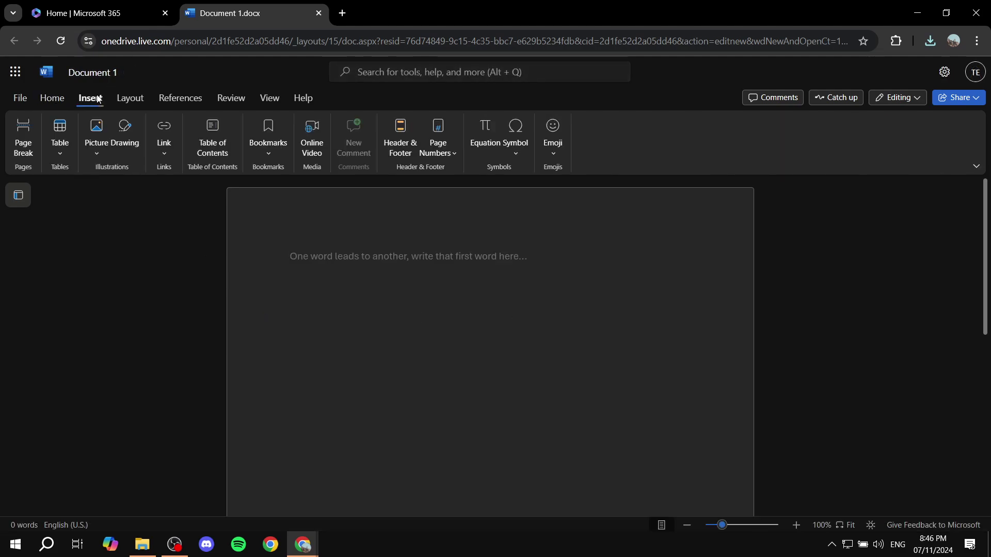
{"action": "left_click", "coordinate": [96, 133]}
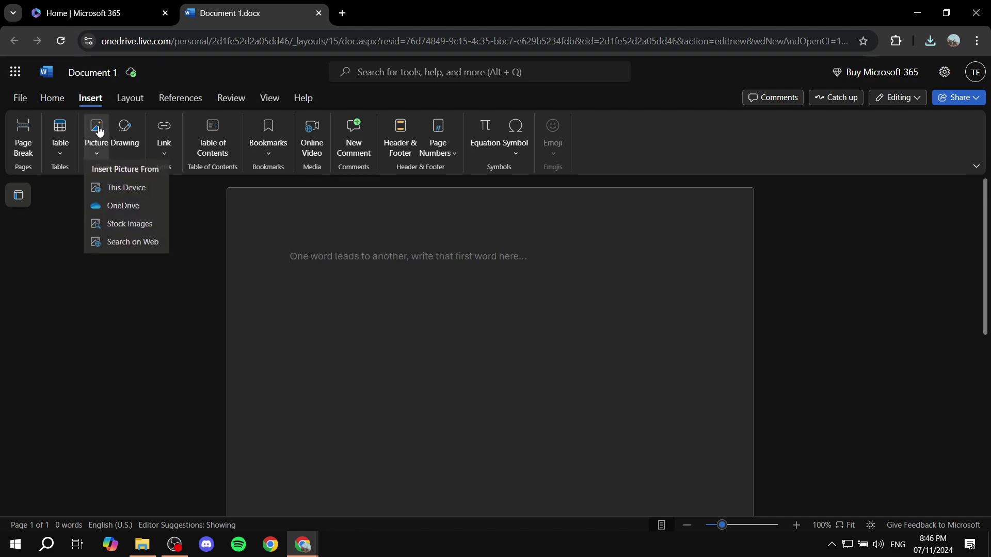
{"action": "left_click", "coordinate": [127, 189]}
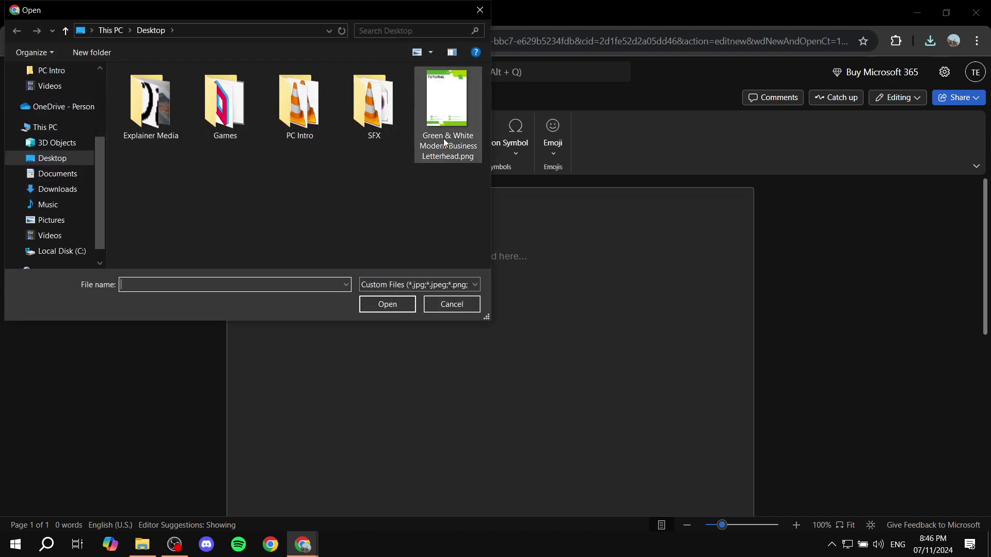
{"action": "double_click", "coordinate": [447, 116]}
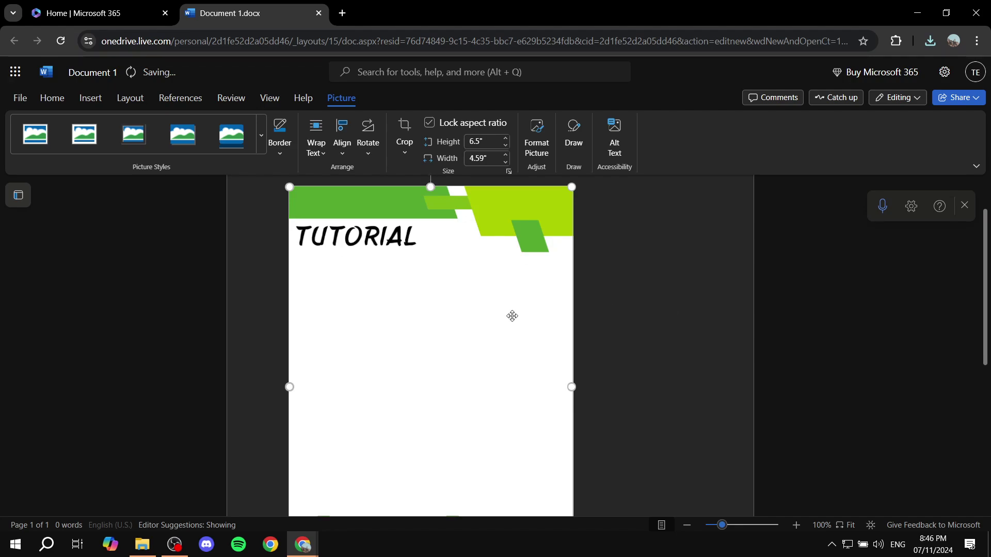
- Set the letterhead picture to Behind Text and resize it to 9.31 × 6.58 inches
{"action": "right_click", "coordinate": [508, 326]}
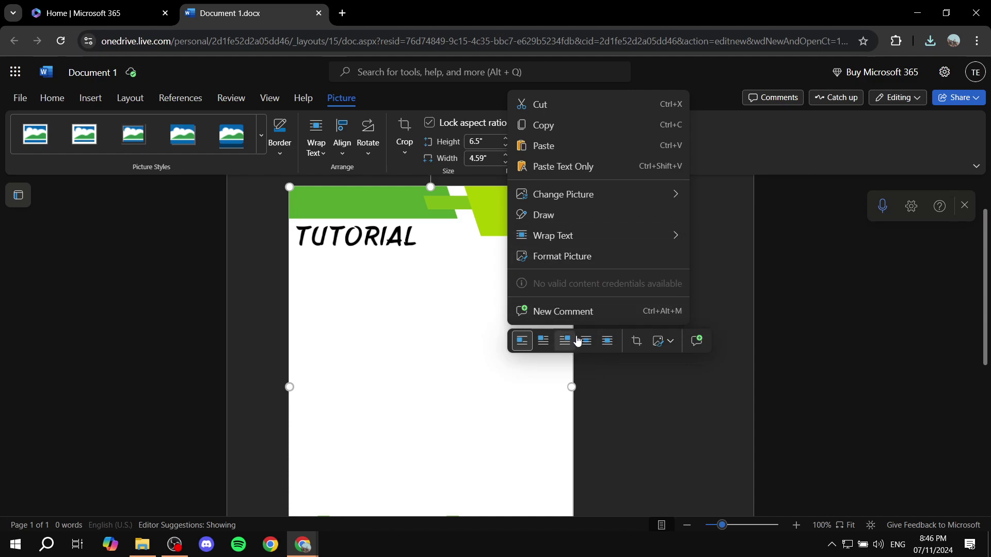
{"action": "mouse_move", "coordinate": [553, 236]}
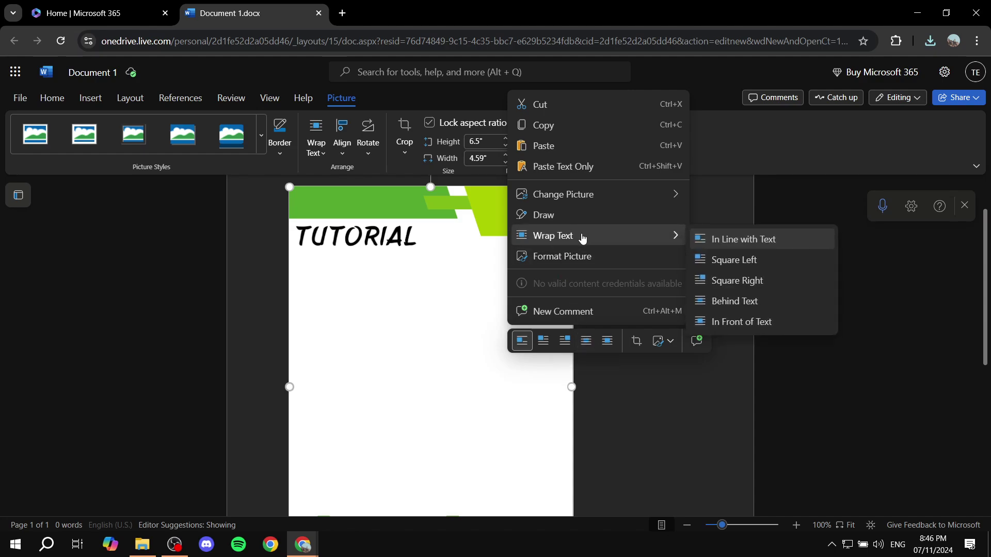
{"action": "left_click", "coordinate": [770, 307]}
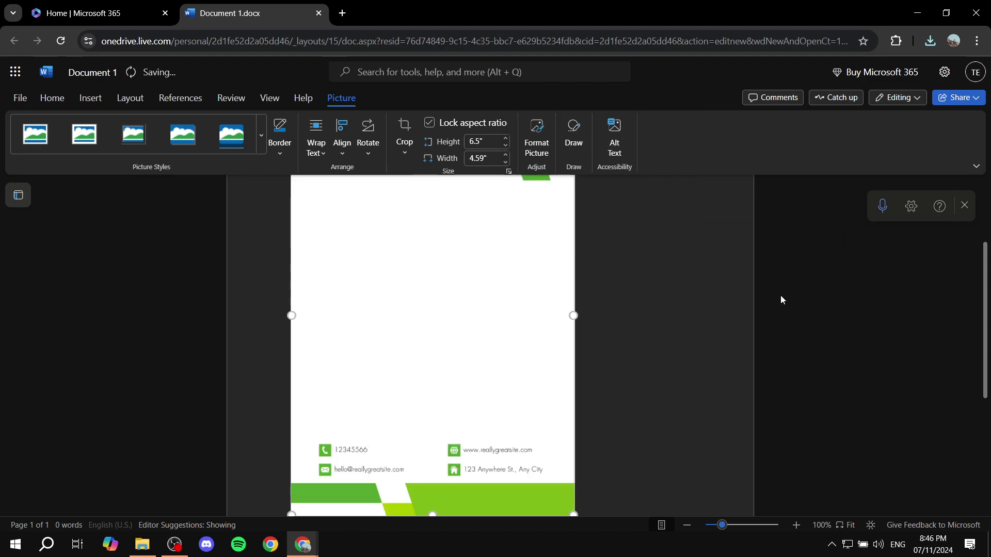
{"action": "scroll", "coordinate": [799, 294], "scroll_direction": "down", "scroll_amount": 5}
{"action": "scroll", "coordinate": [763, 306], "scroll_direction": "up", "scroll_amount": 1}
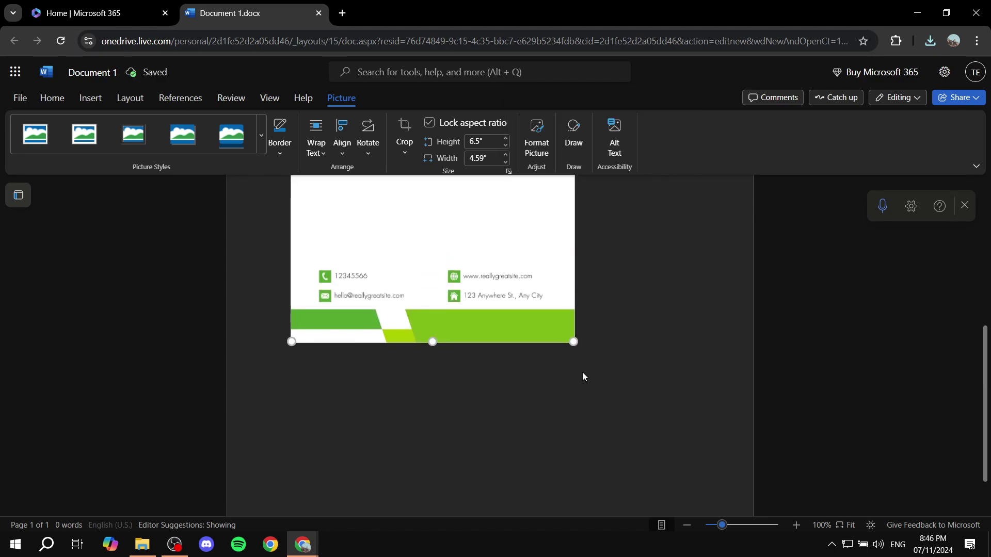
{"action": "left_click_drag", "start_coordinate": [574, 342], "coordinate": [777, 484]}
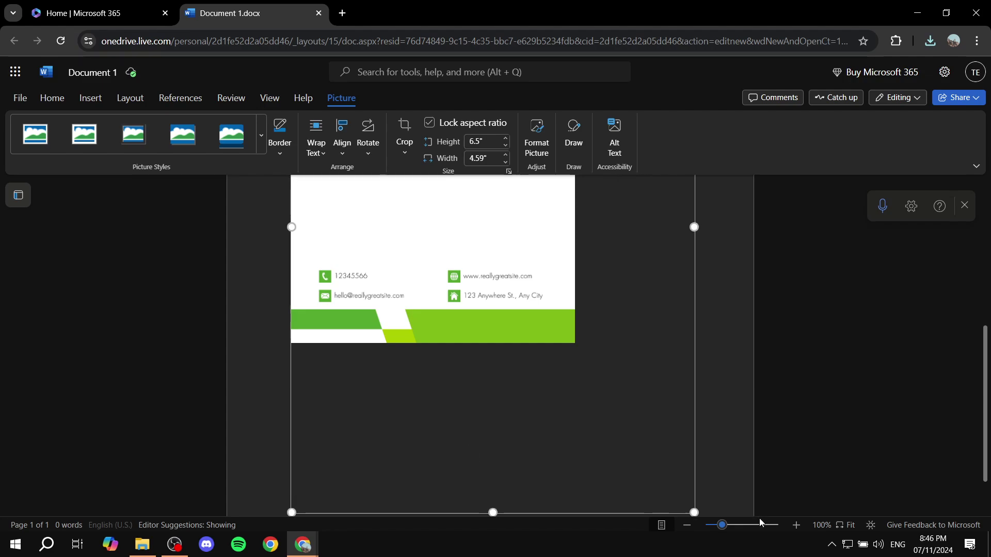
{"action": "scroll", "coordinate": [857, 370], "scroll_direction": "up", "scroll_amount": 5}
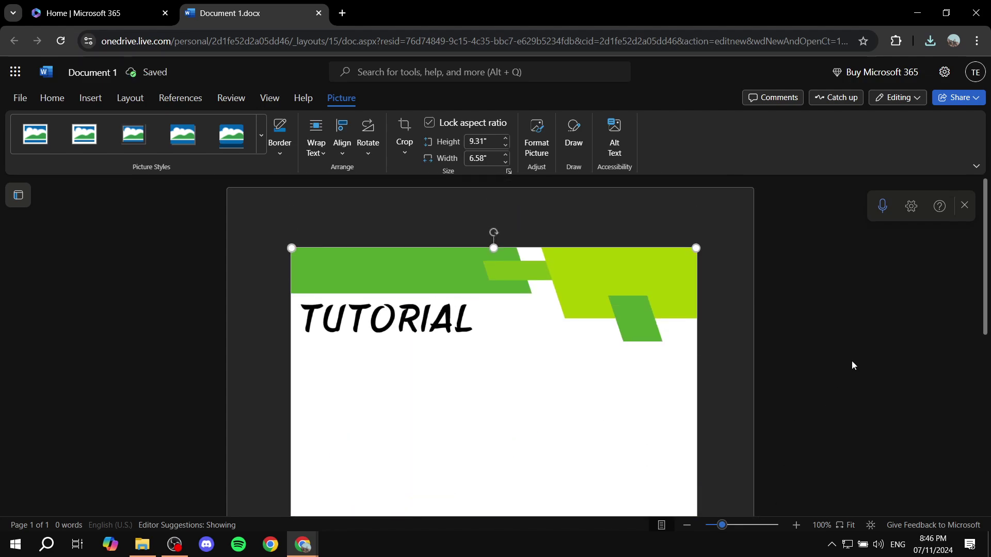
{"action": "scroll", "coordinate": [852, 361], "scroll_direction": "down", "scroll_amount": 5}
{"action": "scroll", "coordinate": [756, 361], "scroll_direction": "up", "scroll_amount": 5}
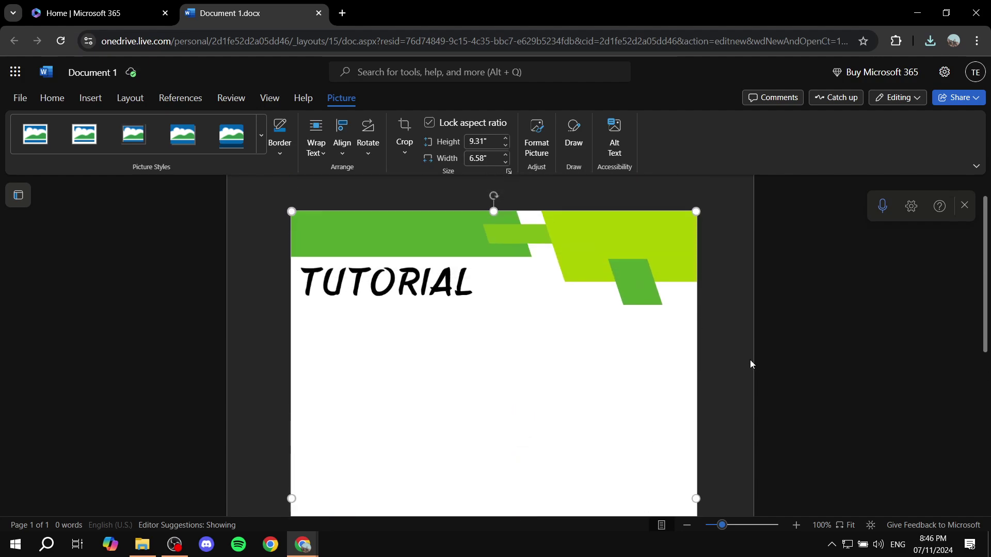
{"action": "scroll", "coordinate": [751, 360], "scroll_direction": "up", "scroll_amount": 2}
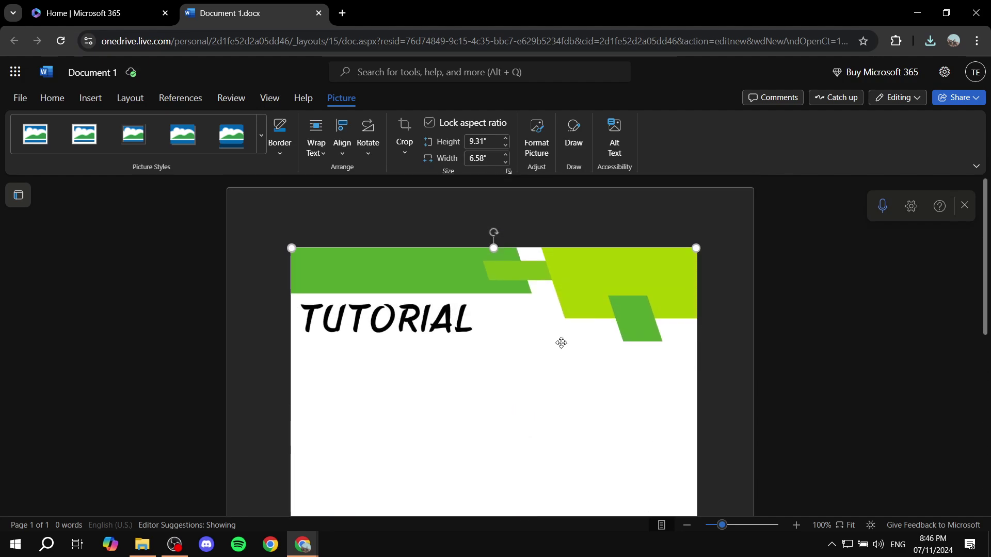
- Deselect the letterhead picture with Esc so text can be typed over it
{"action": "key", "text": "Escape"}
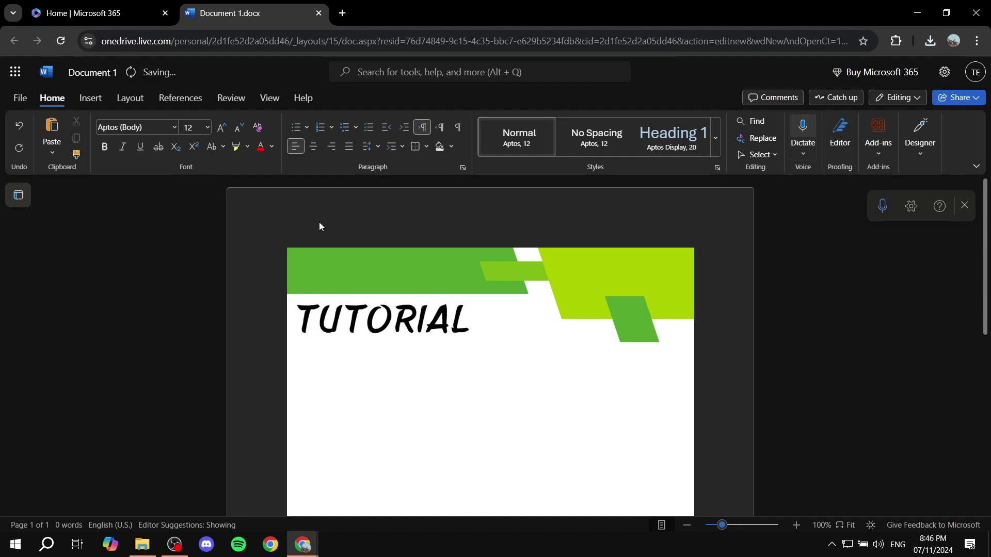
{"action": "type", "text": "Add"}
{"action": "type", "text": " Some text "}
{"action": "type", "text": "In here"}
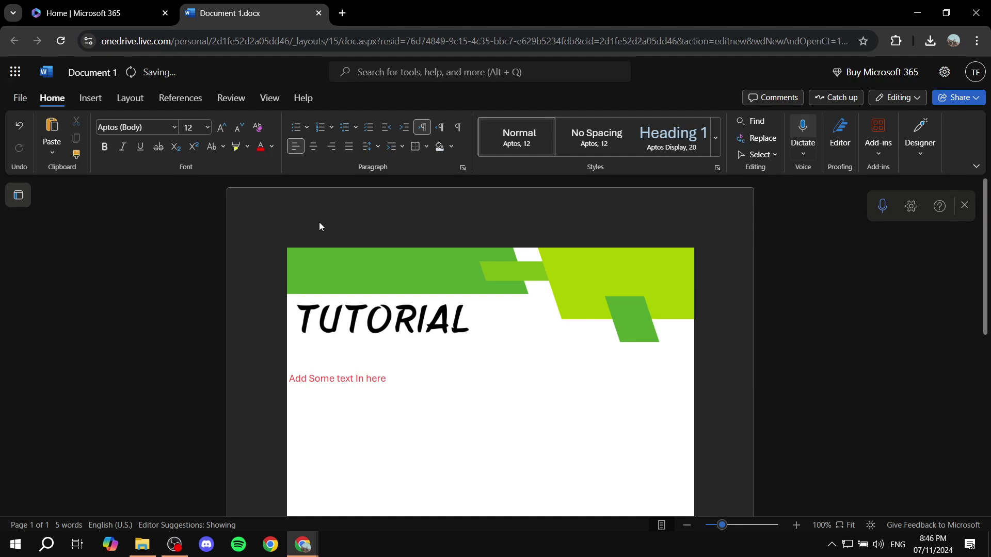
{"action": "type", "text": ". "}
{"action": "type", "text": "New "}
{"action": "type", "text": "L"}
{"action": "type", "text": "ine"}
{"action": "scroll", "coordinate": [319, 223], "scroll_direction": "down", "scroll_amount": 2}
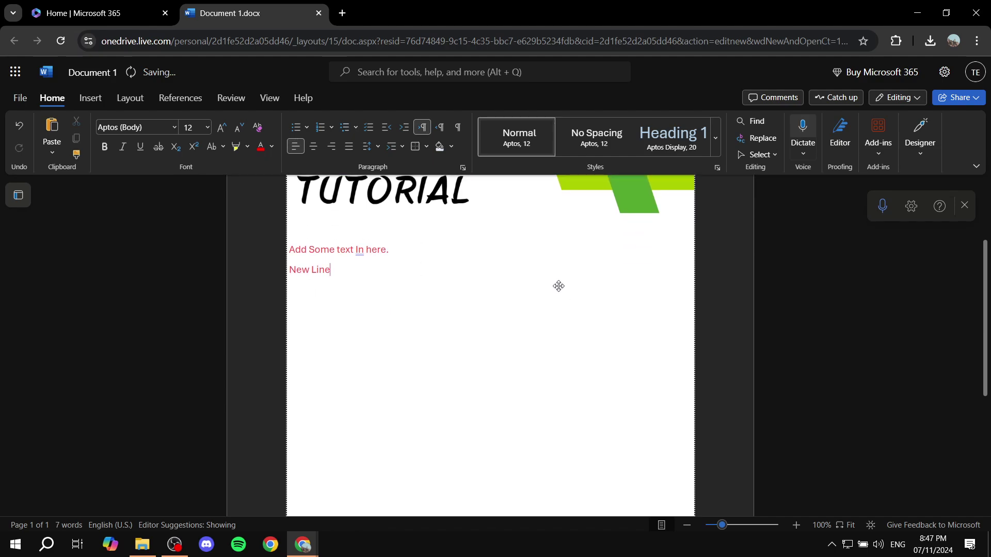
{"action": "scroll", "coordinate": [558, 286], "scroll_direction": "up", "scroll_amount": 2}
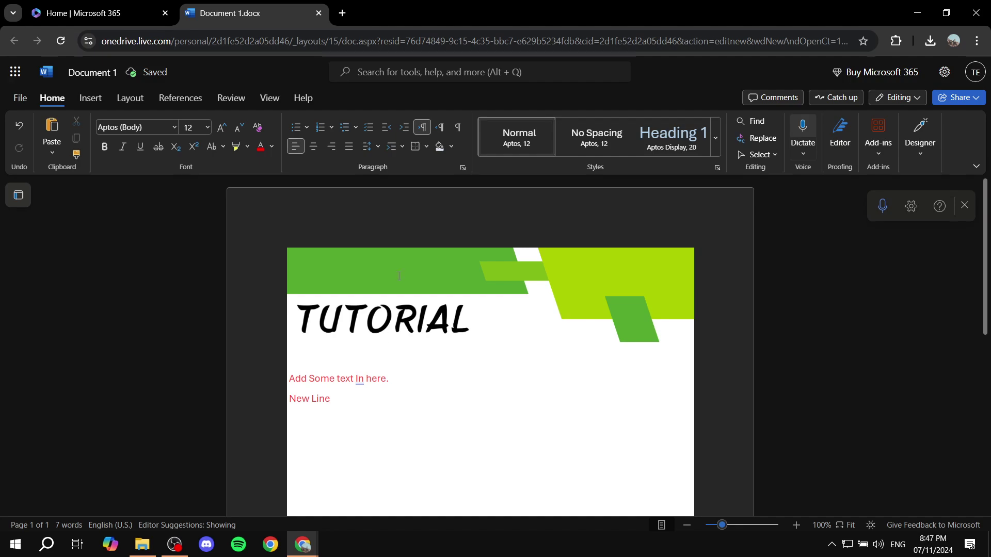